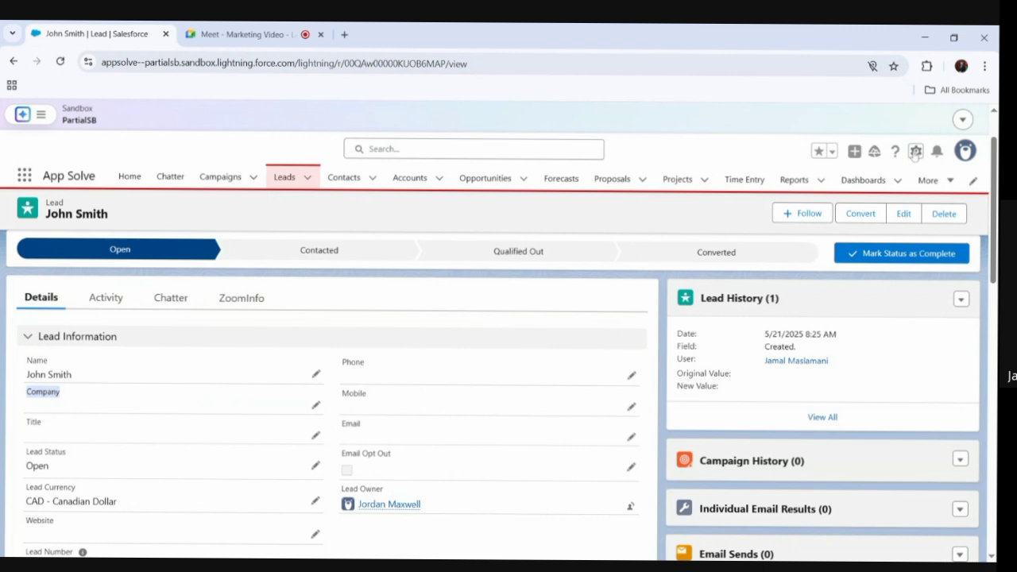
# Step: Open the Lead object's configuration in Object Manager directly from the current lead record
pyautogui.click(916, 151)
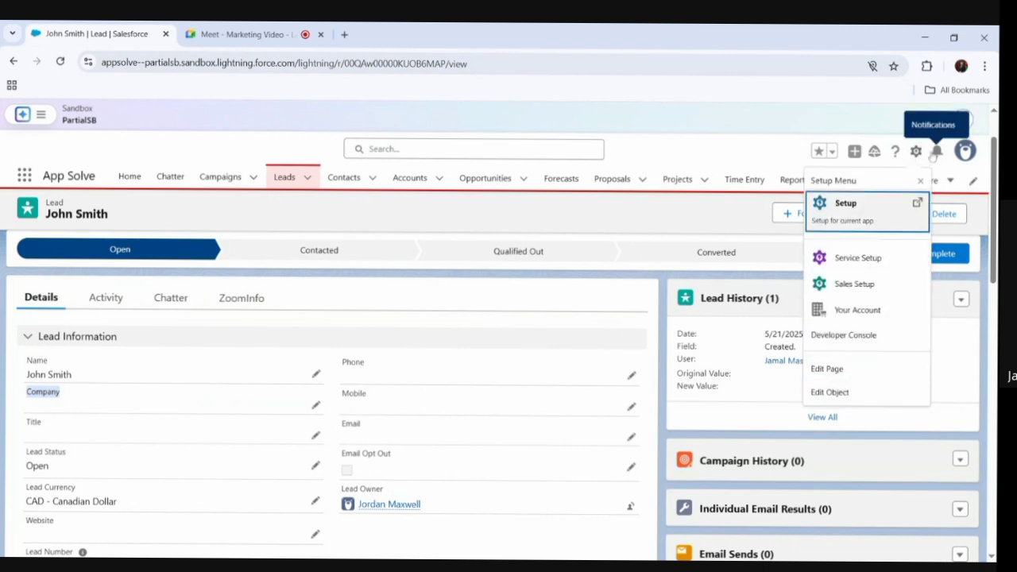
pyautogui.click(838, 392)
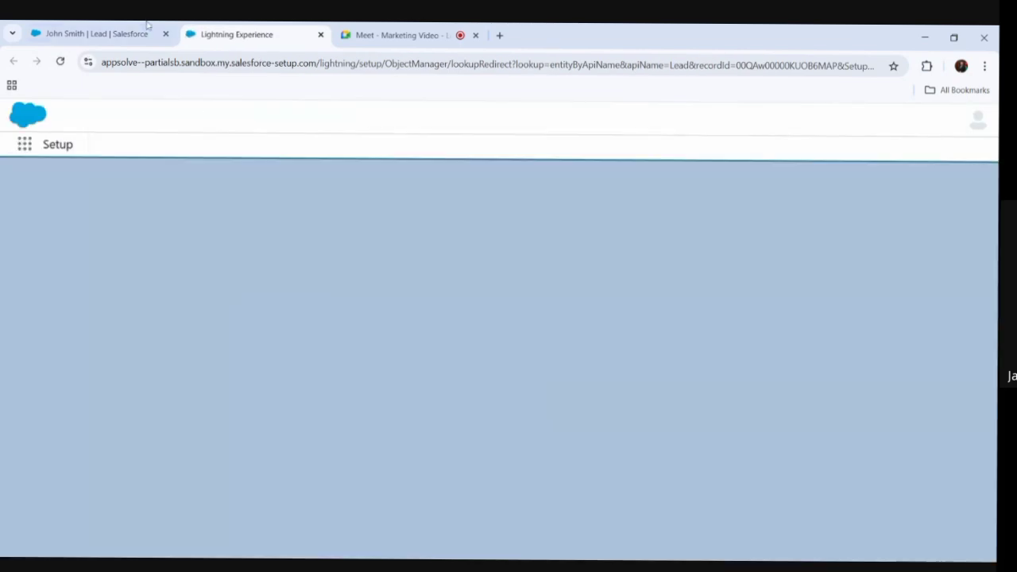
# Step: Return to the lead record and locate the "What is your business? What do you sell?" field under Business Development Qualification
pyautogui.click(119, 33)
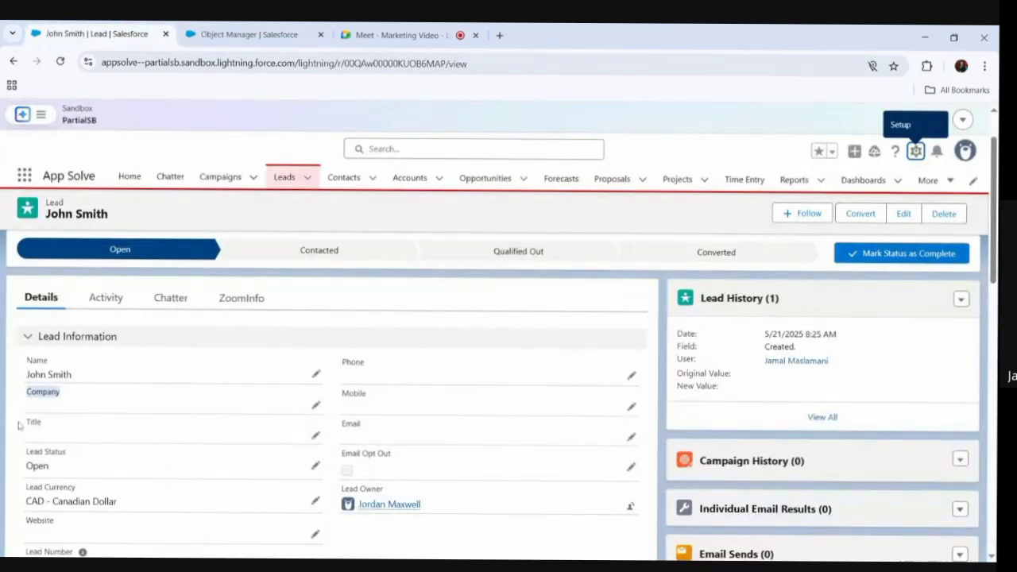
pyautogui.scroll(-3, 266, 413)
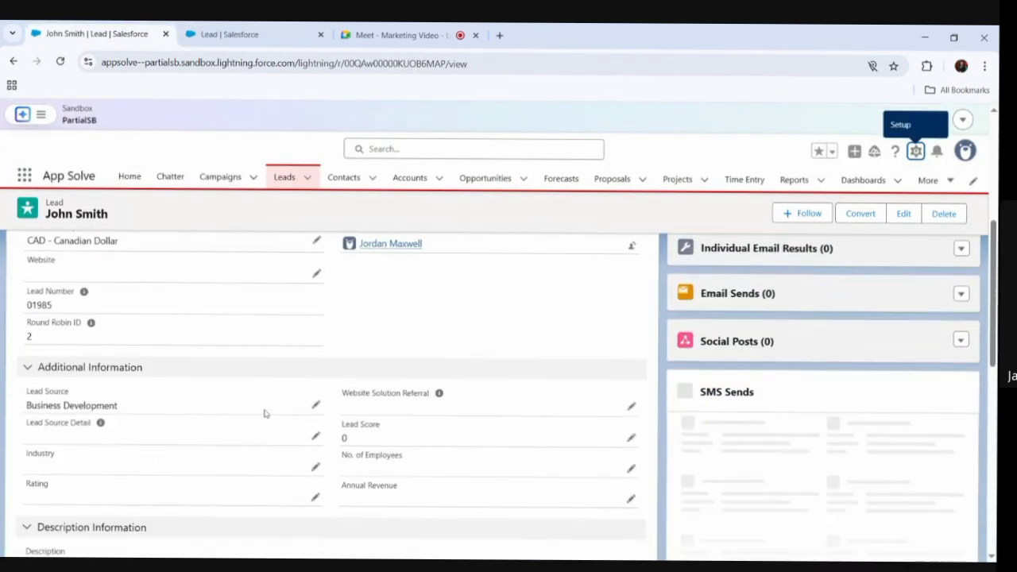
pyautogui.scroll(-1, 266, 414)
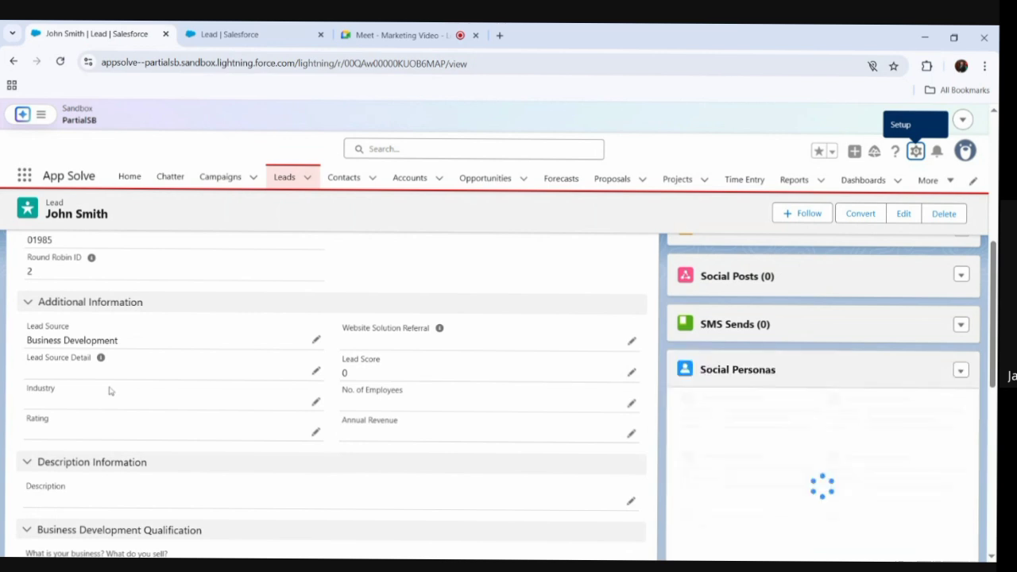
pyautogui.scroll(-1, 110, 390)
pyautogui.scroll(-3, 98, 410)
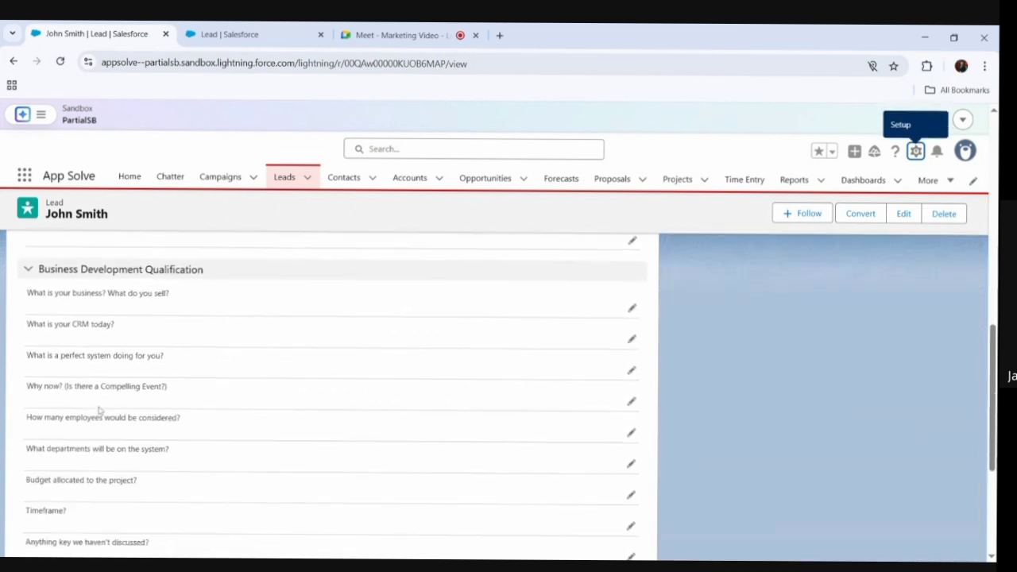
pyautogui.scroll(1, 99, 410)
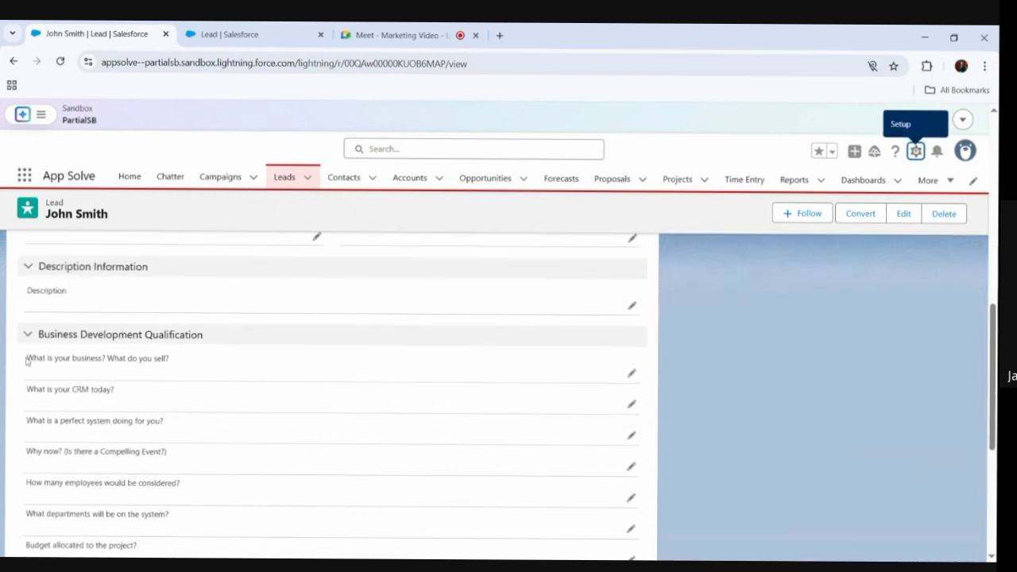
pyautogui.moveTo(28, 360); pyautogui.dragTo(175, 365)
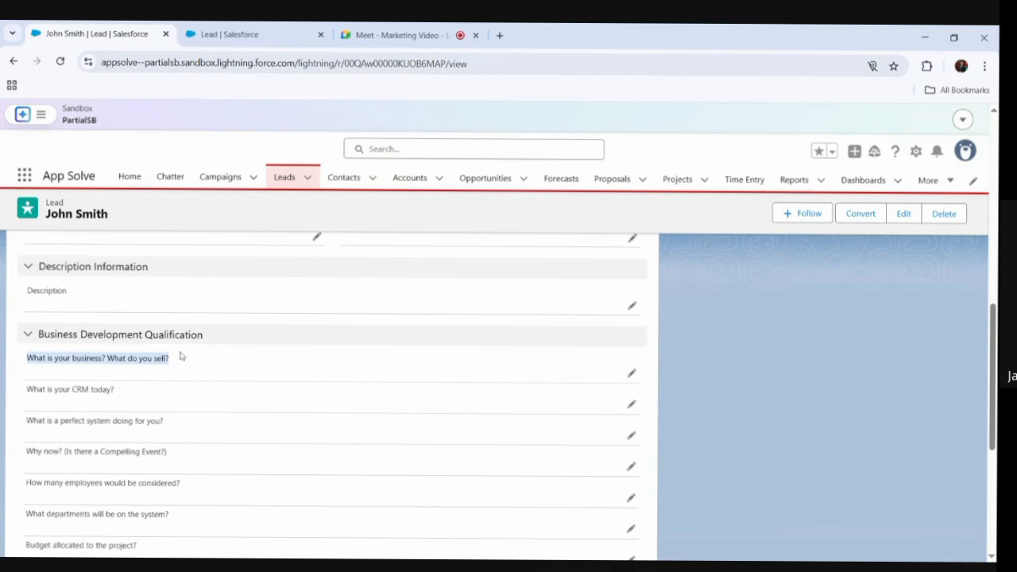
# Step: Find "What is your business? What do you sell?" among the Lead fields by searching "what is", and open its definition for editing
pyautogui.click(259, 32)
pyautogui.click(92, 304)
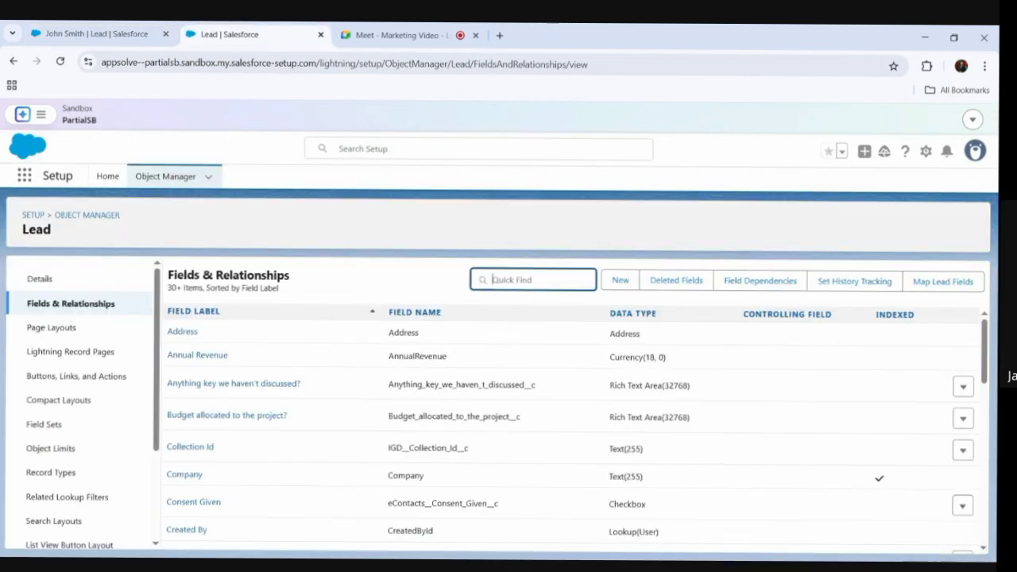
pyautogui.click(102, 32)
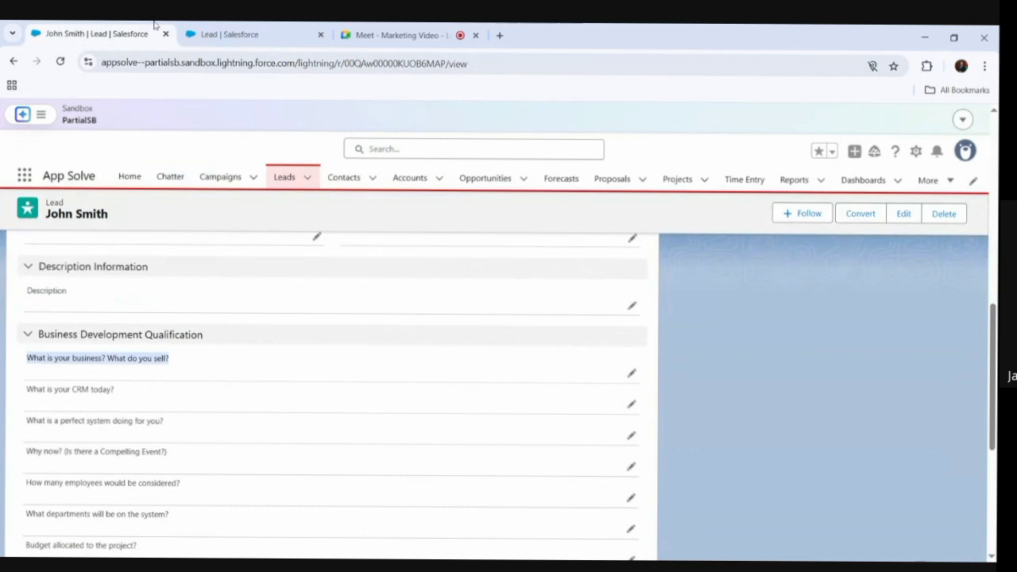
pyautogui.click(199, 28)
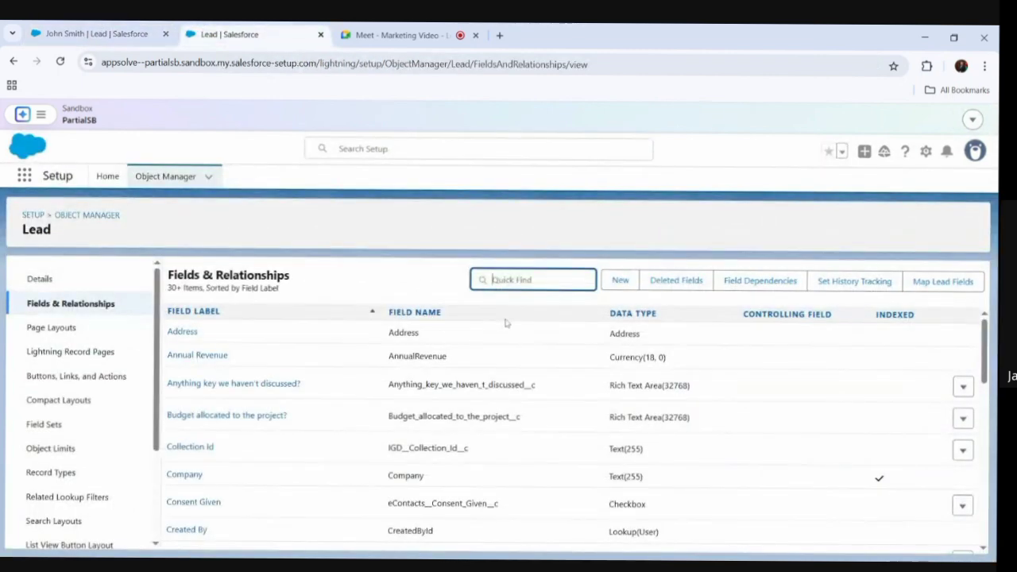
pyautogui.write('what is')
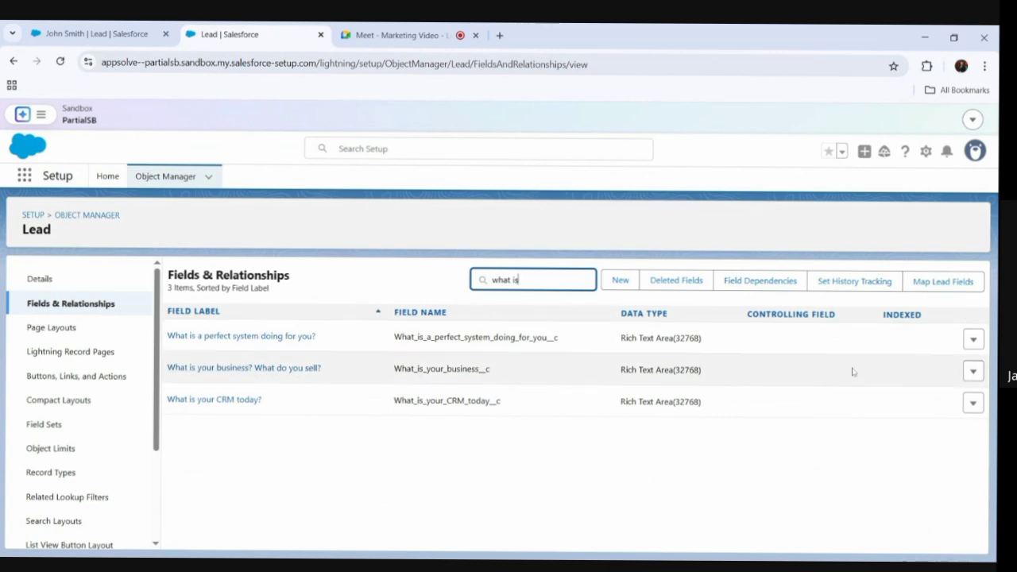
pyautogui.click(973, 371)
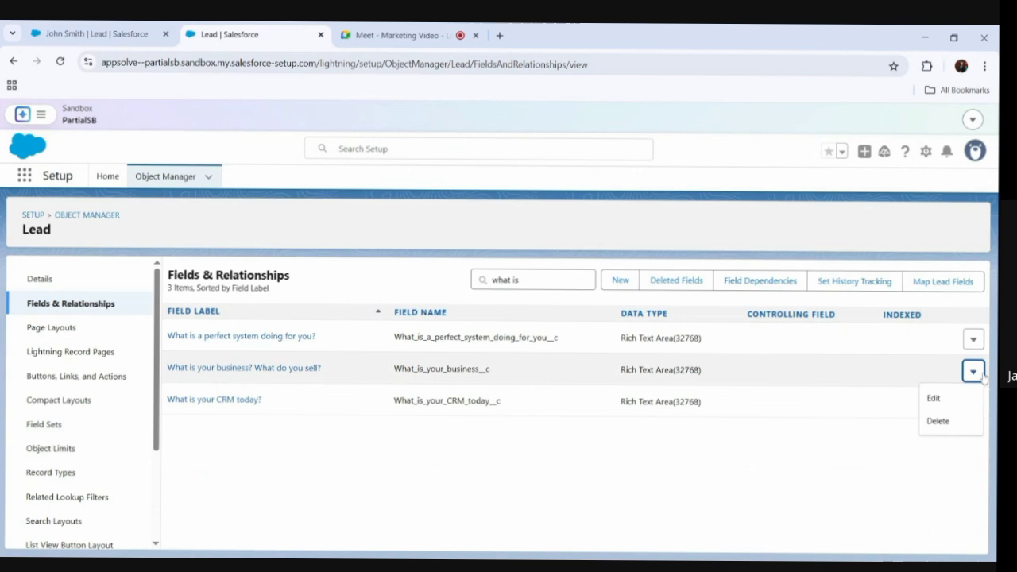
pyautogui.click(938, 397)
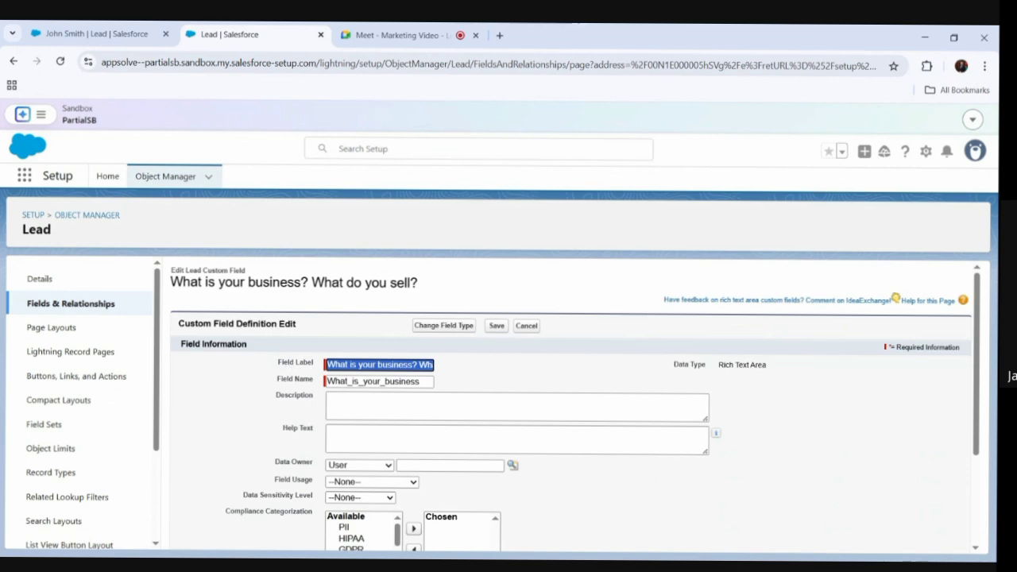
pyautogui.click(378, 364)
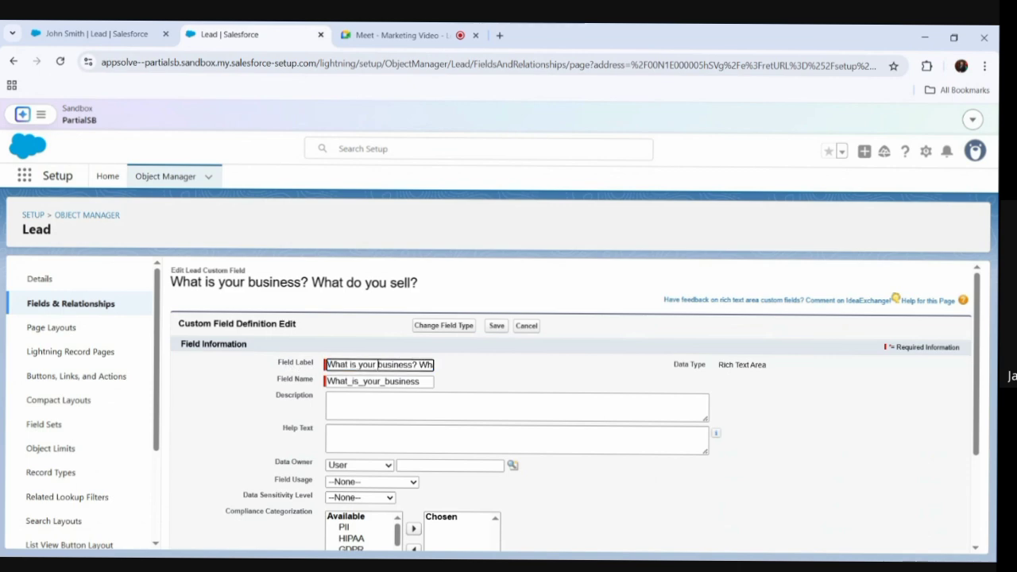
# Step: Compare the custom field's Field Label with the question shown on the lead record, and examine its separate Field Name
pyautogui.click(151, 33)
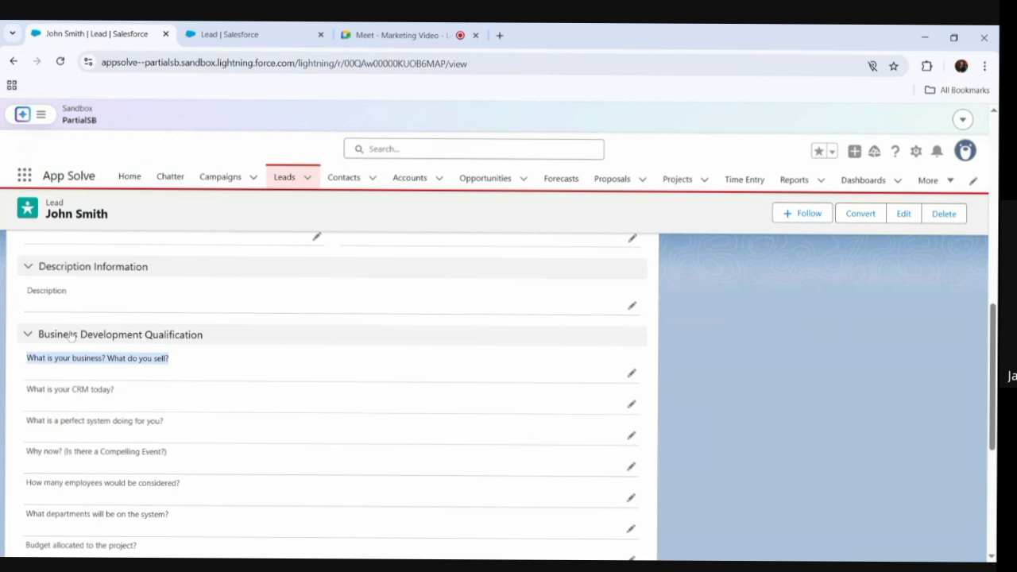
pyautogui.click(248, 32)
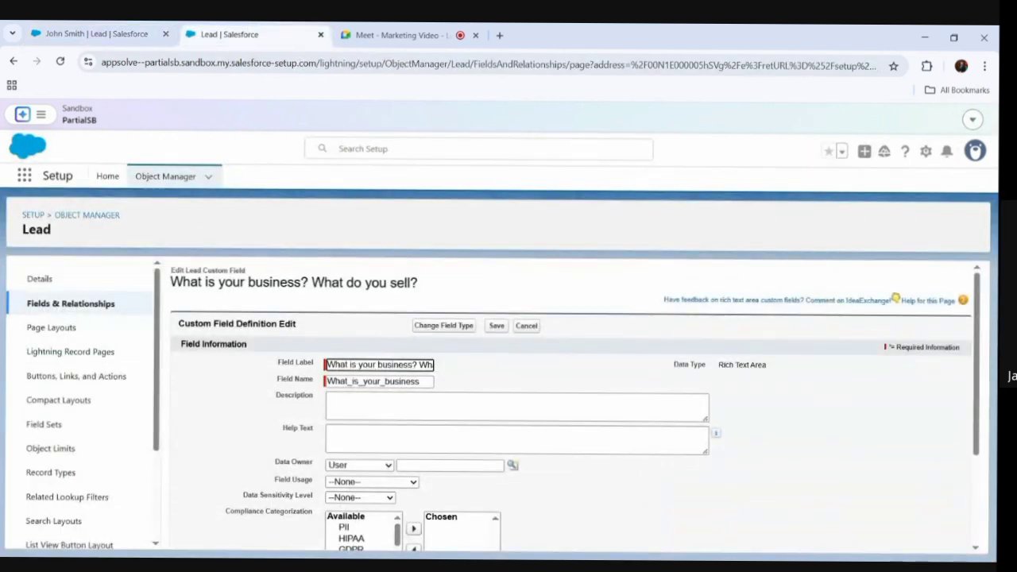
pyautogui.moveTo(367, 365); pyautogui.dragTo(404, 364)
pyautogui.click(159, 33)
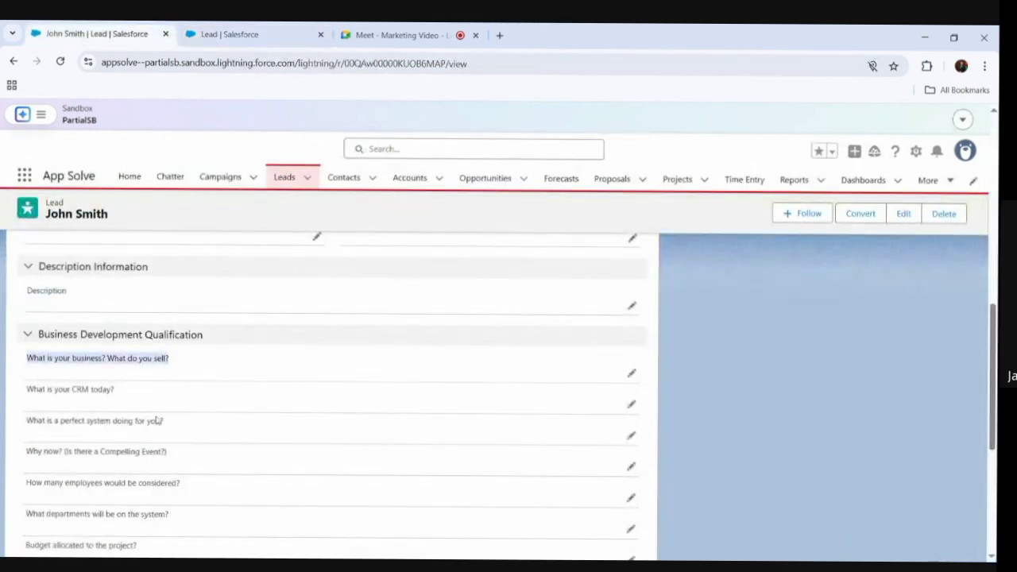
pyautogui.click(221, 32)
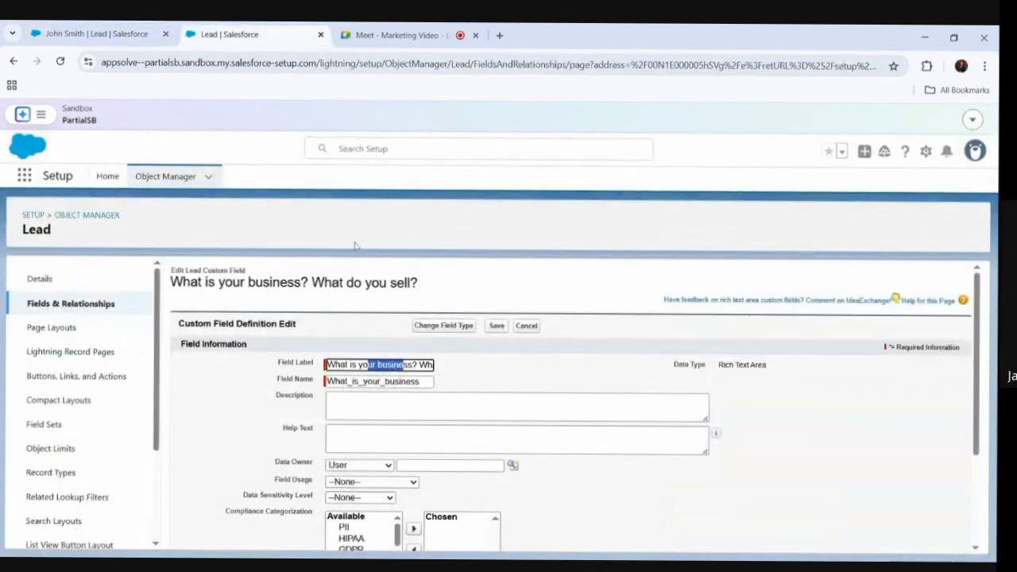
pyautogui.moveTo(422, 381); pyautogui.dragTo(324, 381)
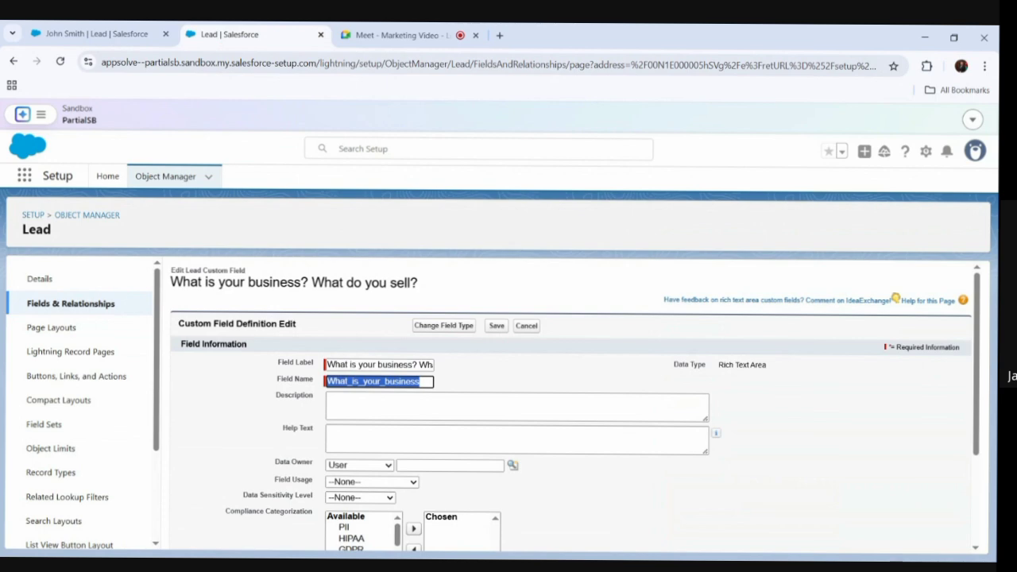
pyautogui.click(421, 382)
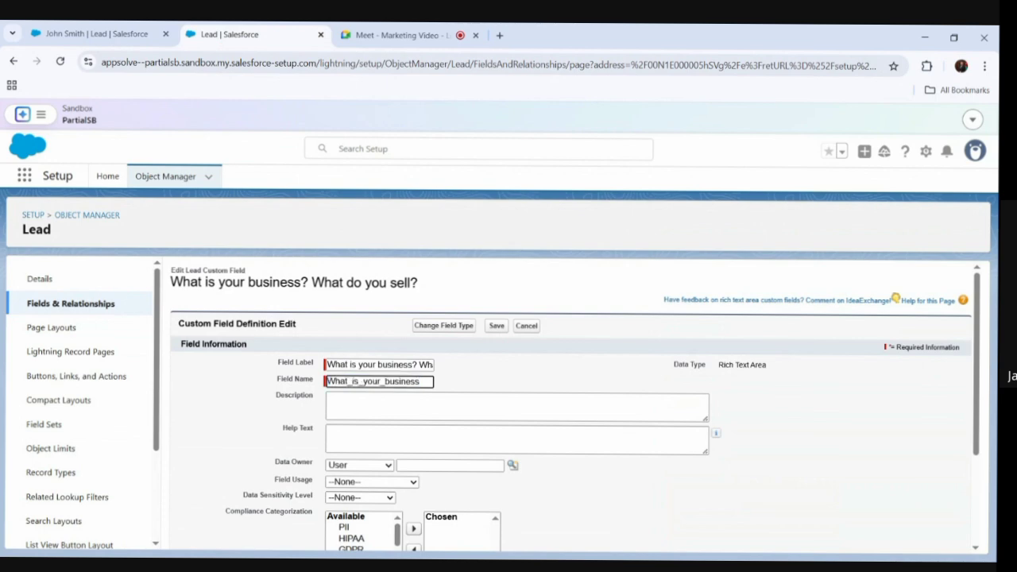
pyautogui.moveTo(422, 381); pyautogui.dragTo(325, 381)
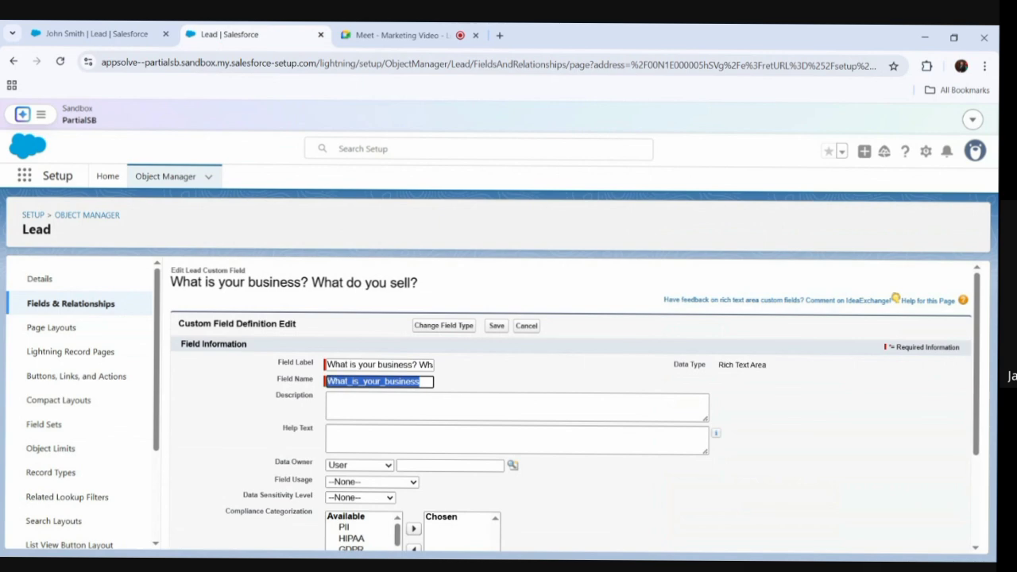
# Step: Shorten the custom field's Field Label to "What is your business?" and save the field definition
pyautogui.click(418, 365)
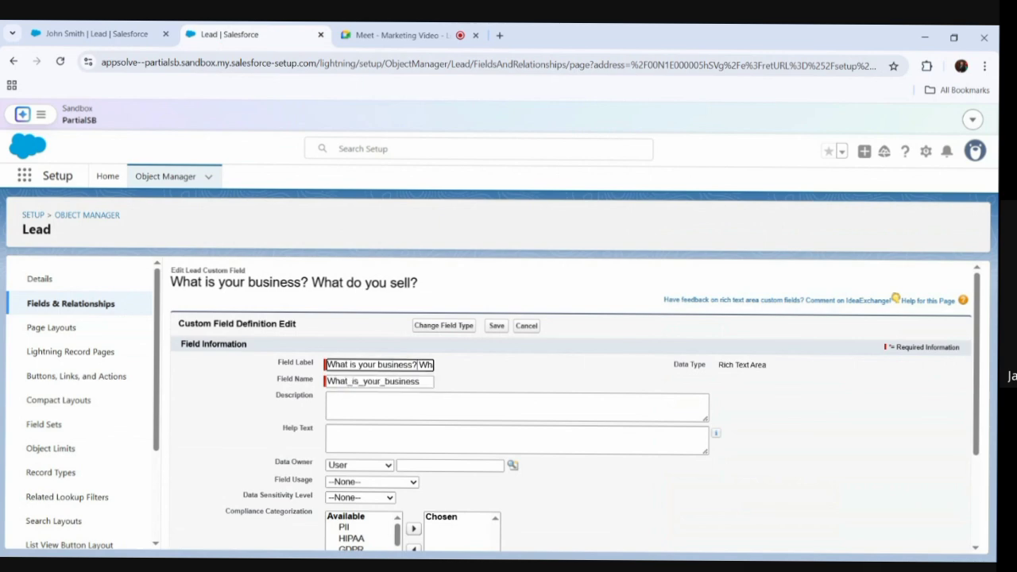
pyautogui.press('Delete')
pyautogui.press('Delete')
pyautogui.press('Delete')
pyautogui.press('Delete')
pyautogui.press('Delete')
pyautogui.press('Delete')
pyautogui.press('Delete')
pyautogui.press('Delete')
pyautogui.press('Delete')
pyautogui.press('Delete')
pyautogui.press('Delete')
pyautogui.press('Delete')
pyautogui.press('Delete')
pyautogui.press('Delete')
pyautogui.press('Delete')
pyautogui.press('Delete')
pyautogui.press('Delete')
pyautogui.click(499, 327)
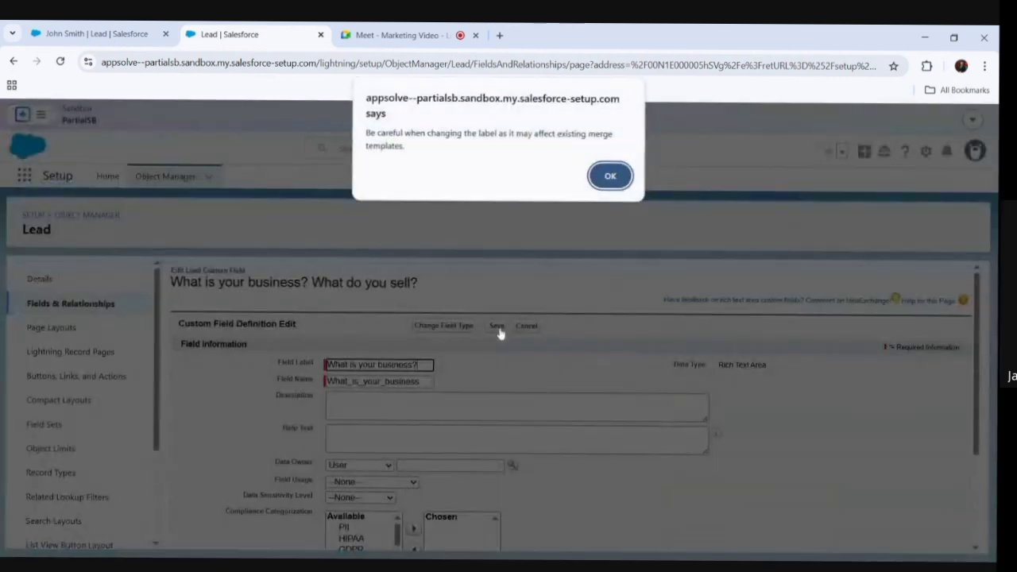
pyautogui.click(604, 178)
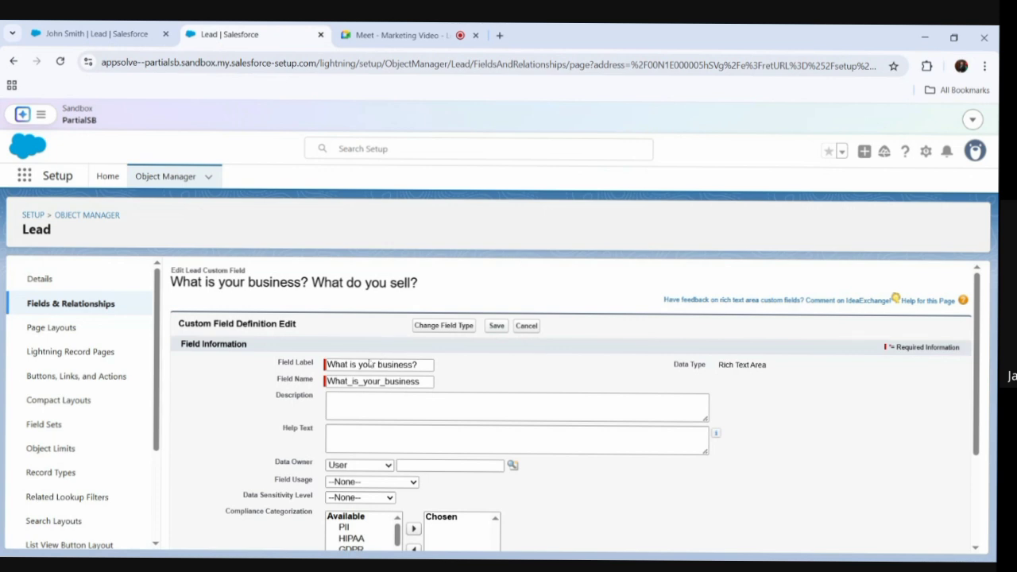
pyautogui.click(496, 326)
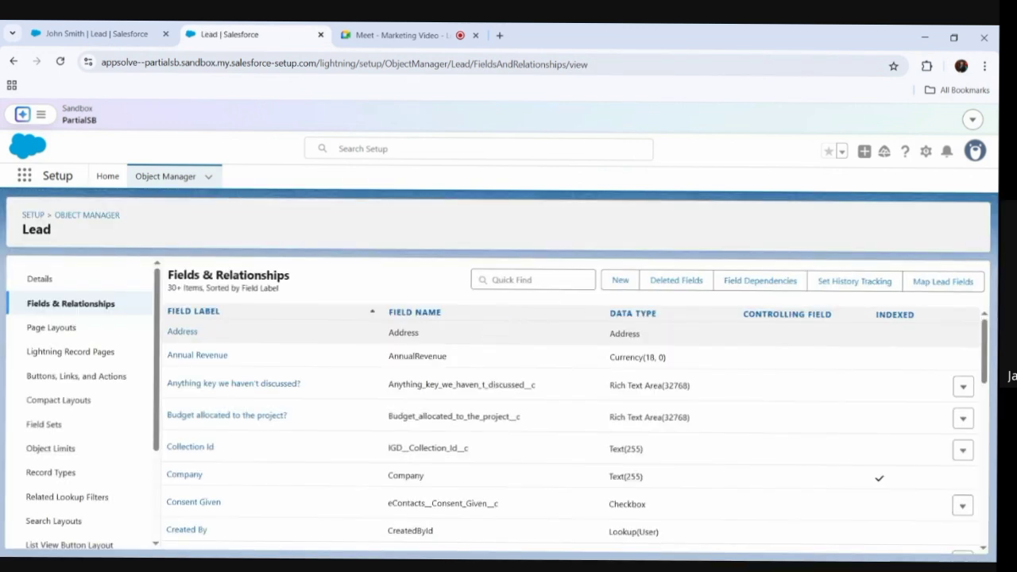
# Step: Reload the lead record and check the label of the first question under Business Development Qualification
pyautogui.click(143, 25)
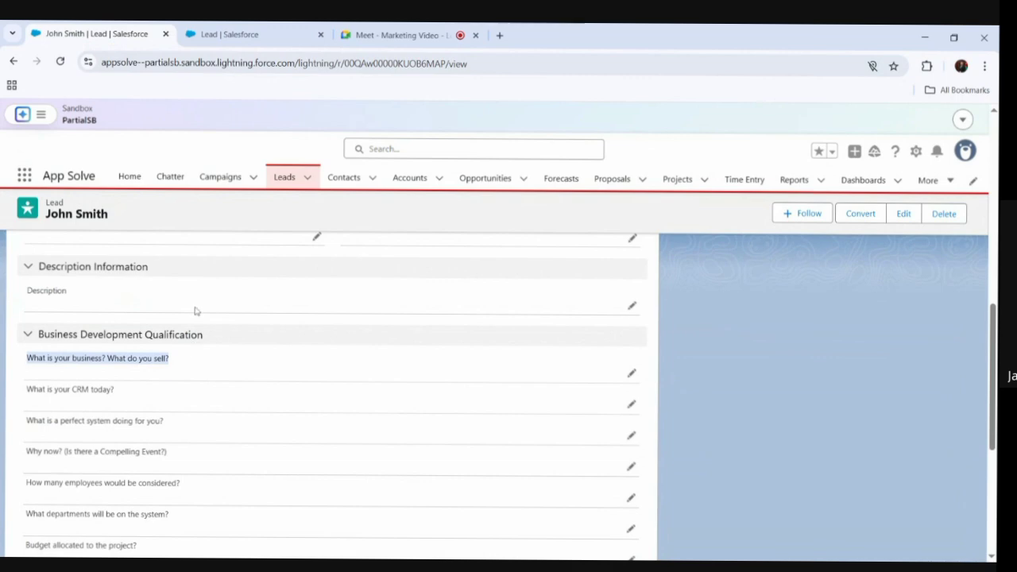
pyautogui.scroll(4, 196, 311)
pyautogui.press('F5')
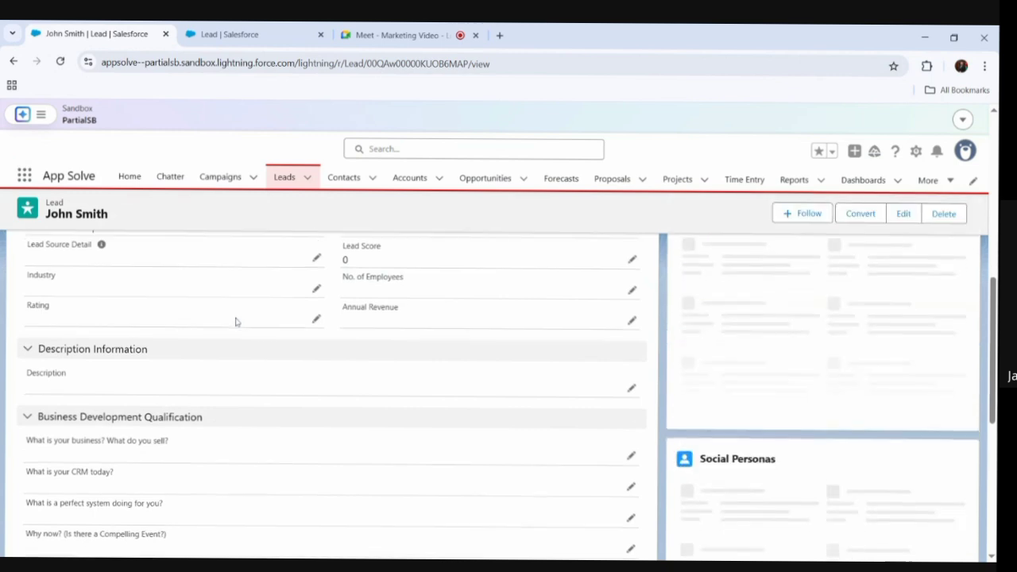
pyautogui.scroll(-1, 235, 322)
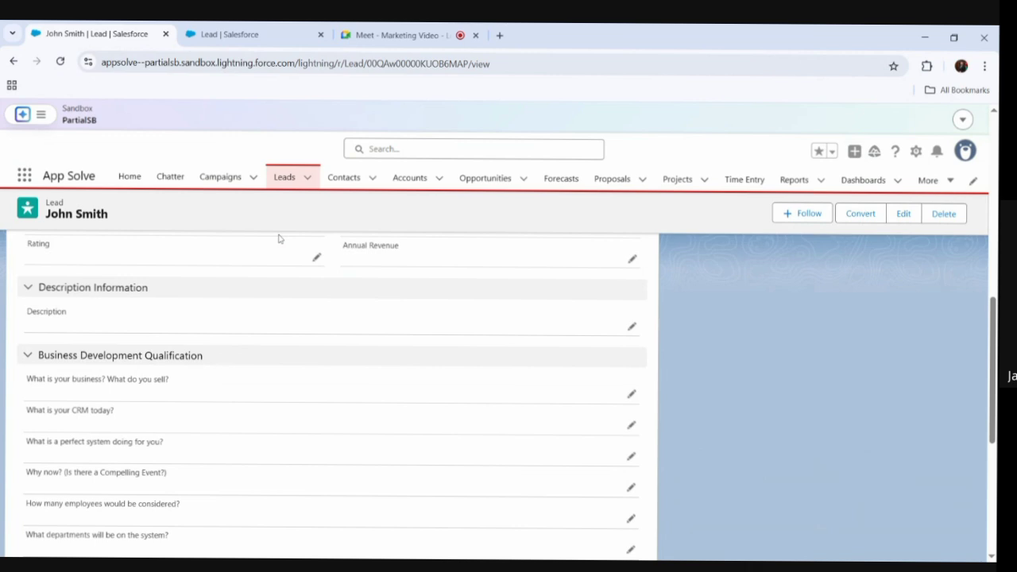
pyautogui.click(60, 63)
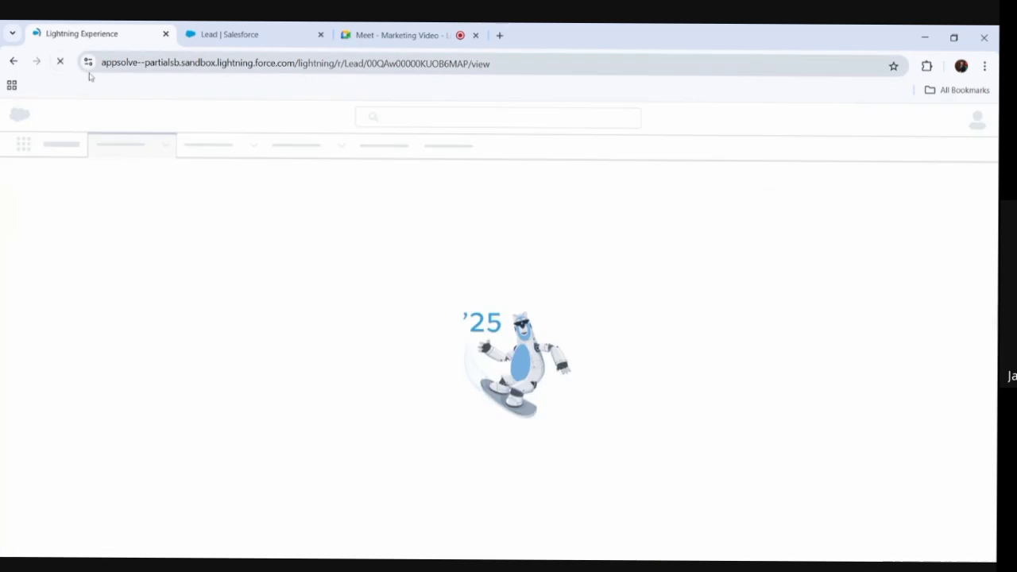
pyautogui.scroll(-5, 192, 248)
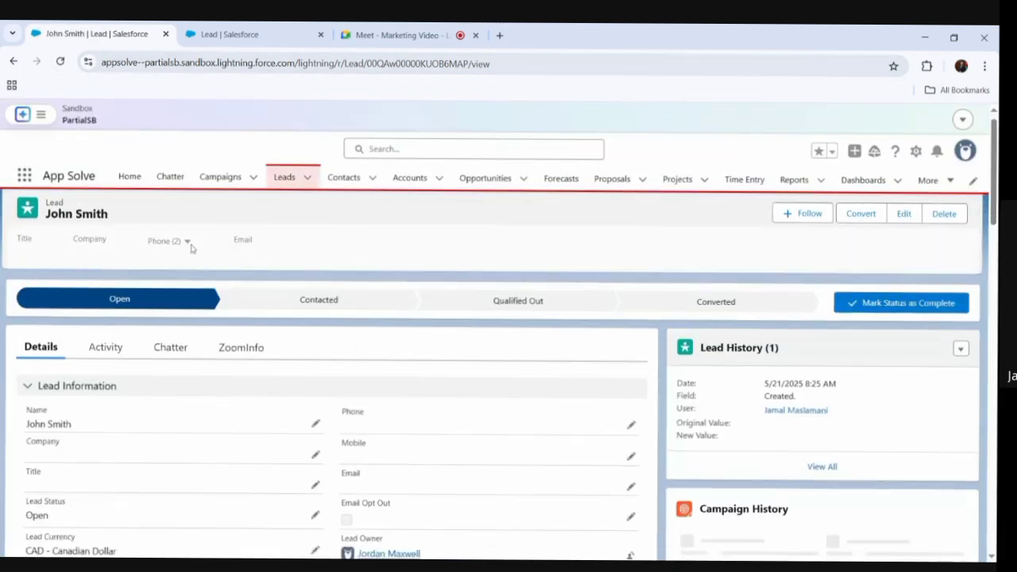
pyautogui.scroll(-3, 191, 248)
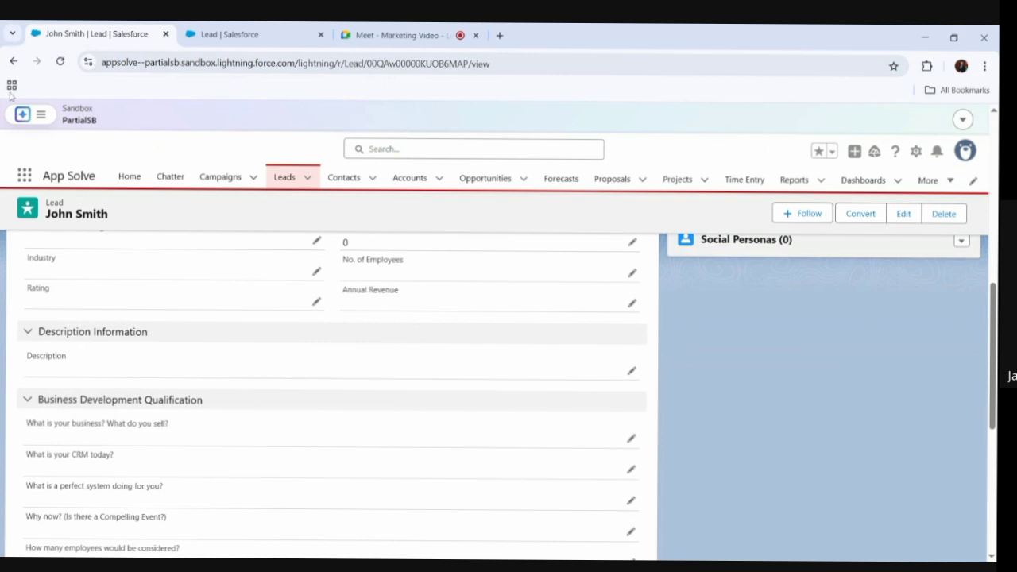
pyautogui.click(60, 62)
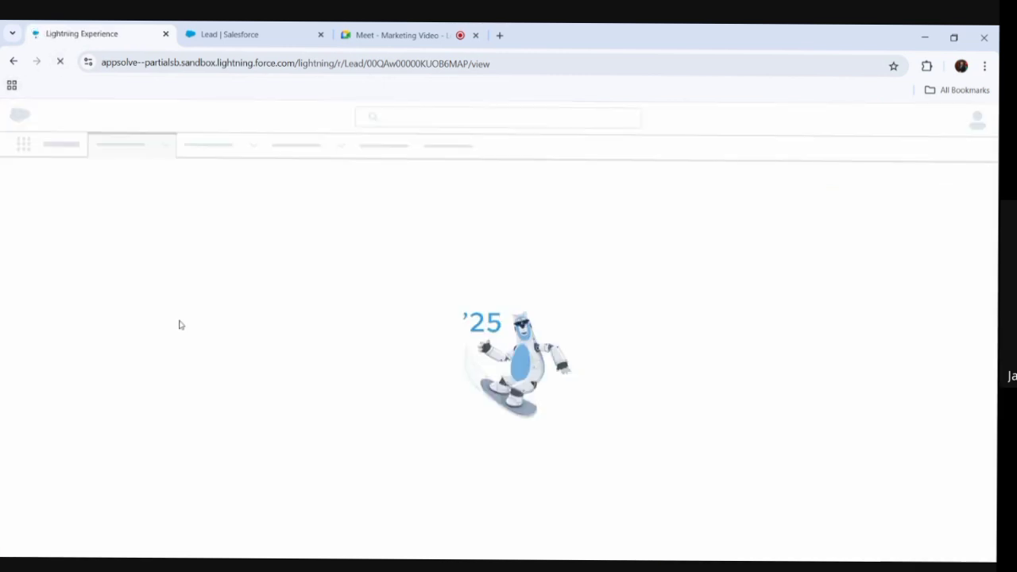
pyautogui.scroll(-5, 236, 332)
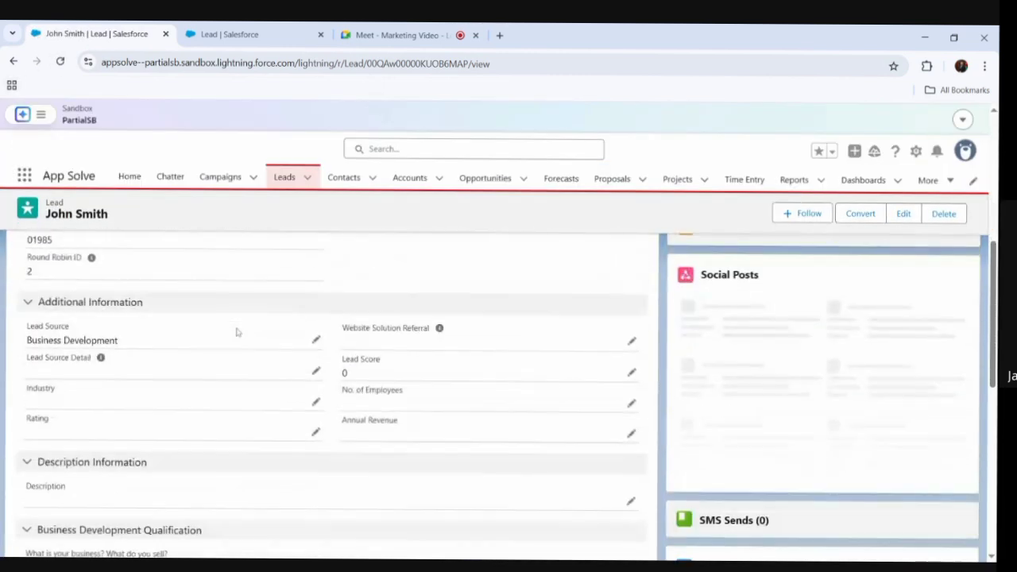
pyautogui.scroll(-2, 236, 332)
pyautogui.scroll(3, 236, 332)
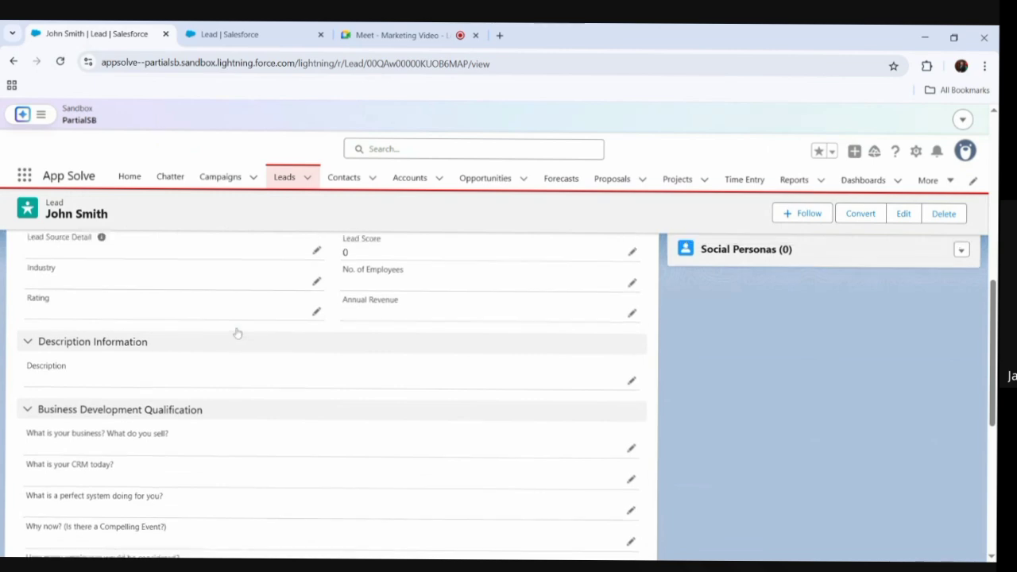
# Step: Refresh the lead record again and recheck the wording of its business question under Business Development Qualification
pyautogui.click(193, 26)
pyautogui.click(96, 33)
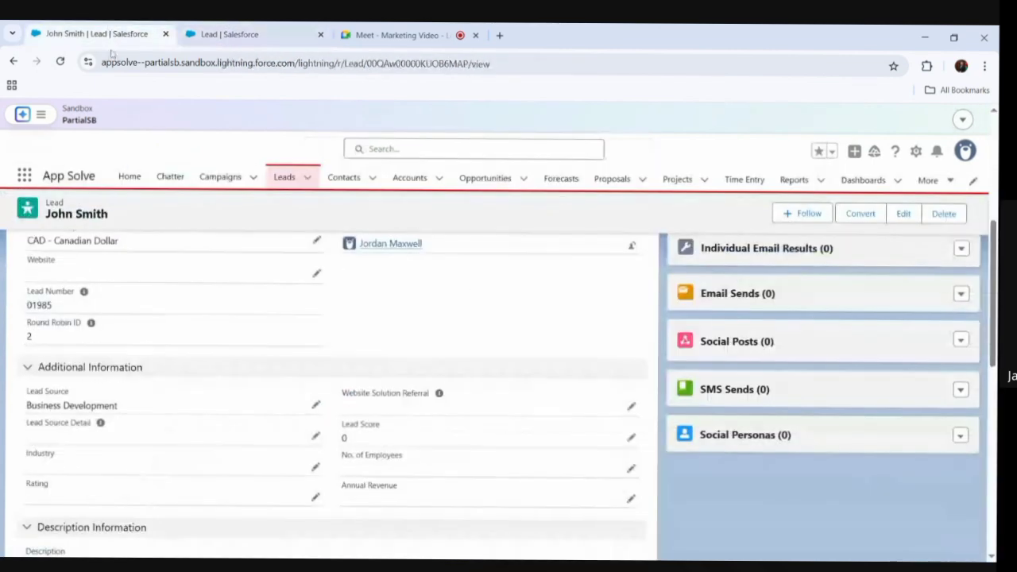
pyautogui.scroll(-3, 127, 394)
pyautogui.click(60, 62)
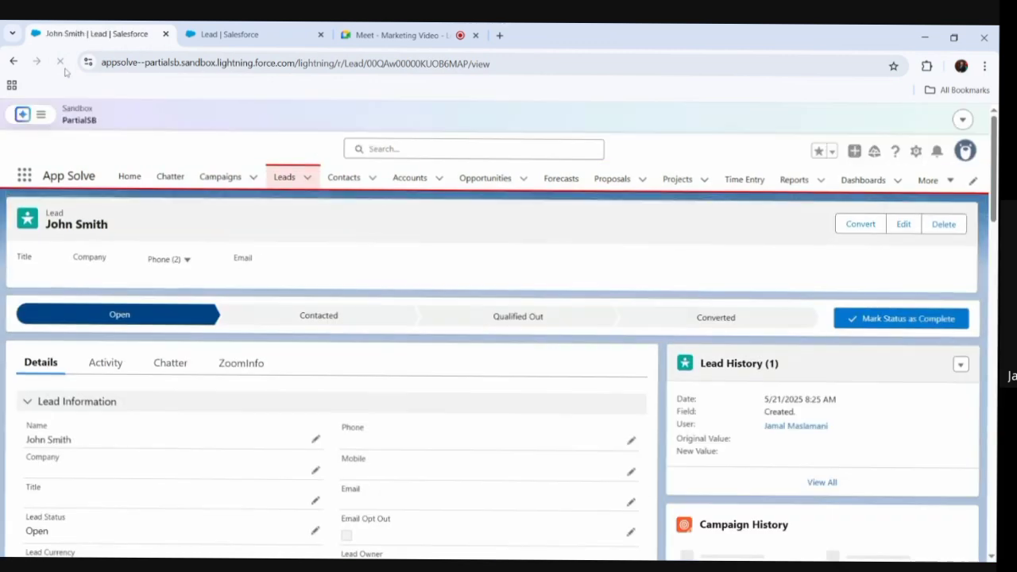
pyautogui.scroll(-5, 124, 337)
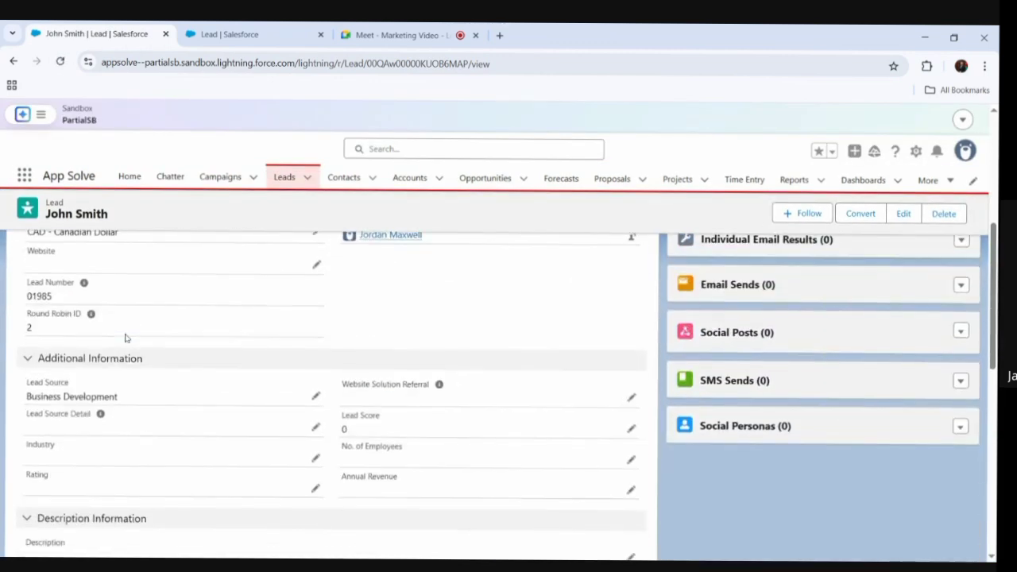
pyautogui.scroll(-2, 125, 337)
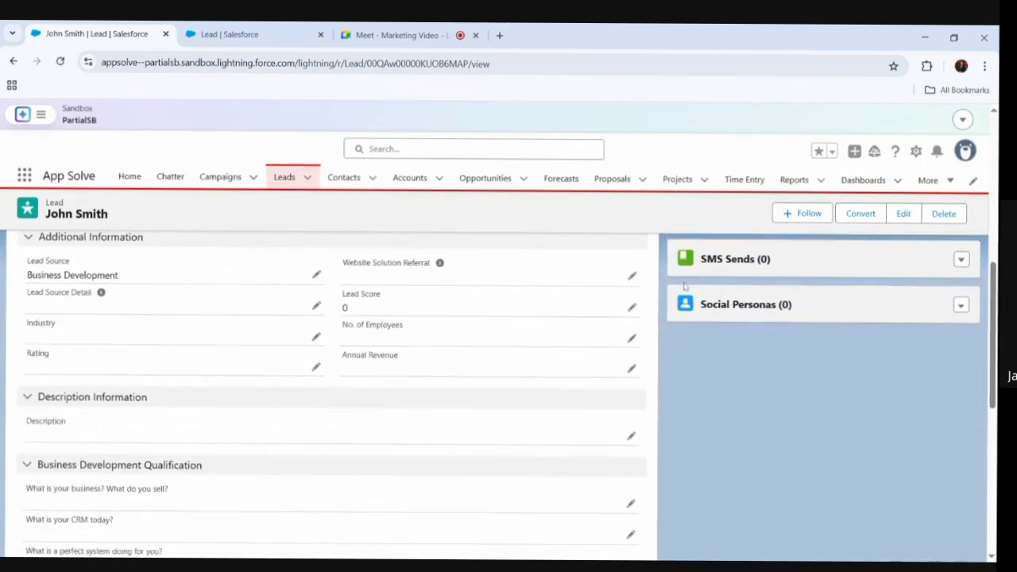
# Step: Log out of the Salesforce sandbox and log back in with the saved credentials
pyautogui.click(917, 155)
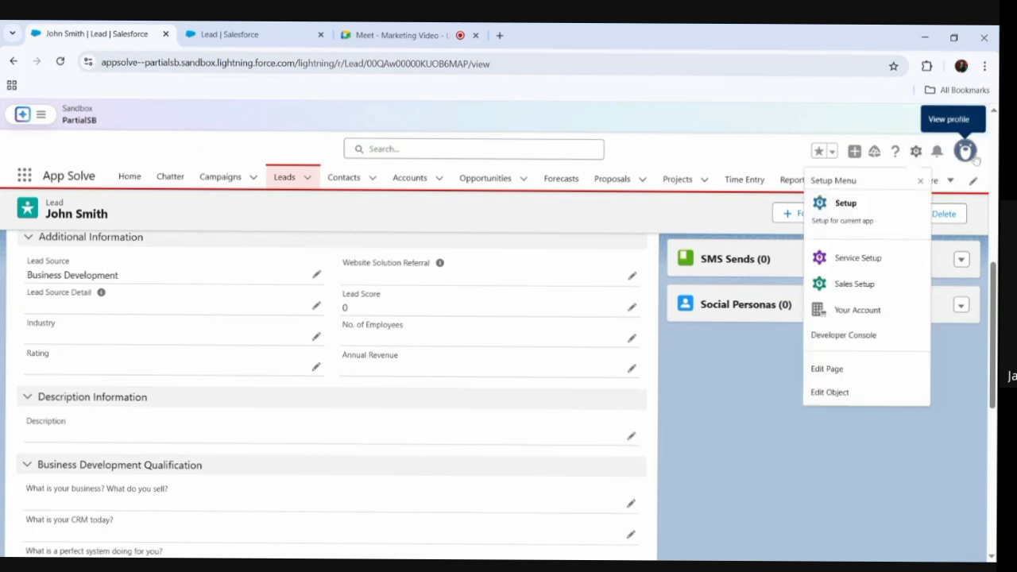
pyautogui.click(964, 151)
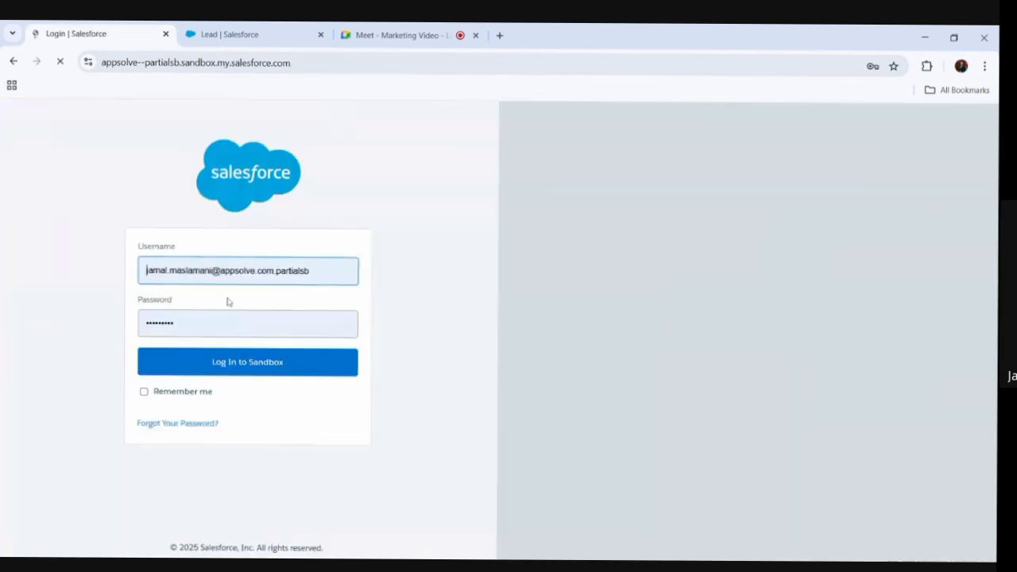
pyautogui.click(230, 362)
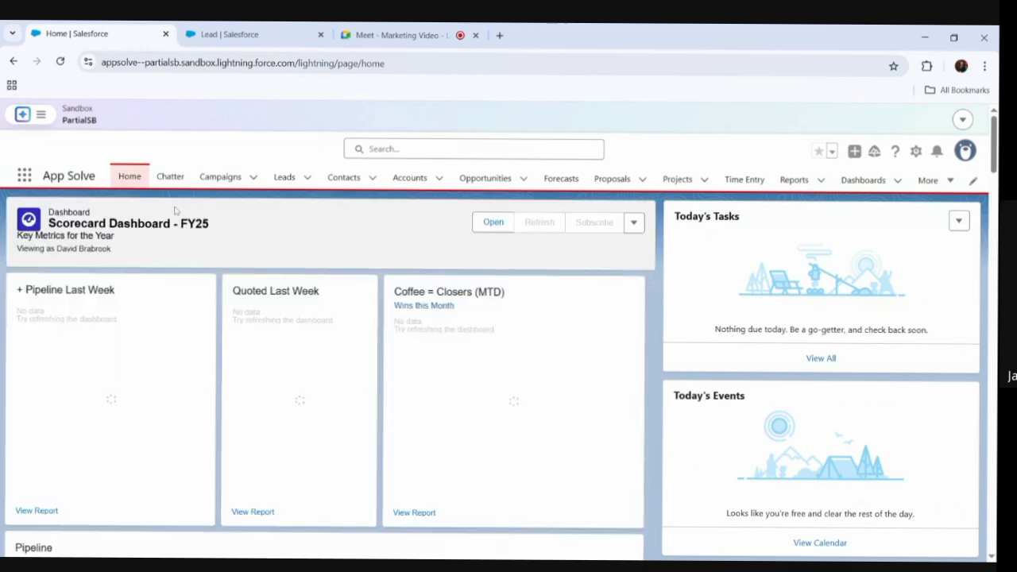
# Step: Reopen the lead from the recently viewed Leads and verify the first question's label under Business Development Qualification
pyautogui.click(279, 178)
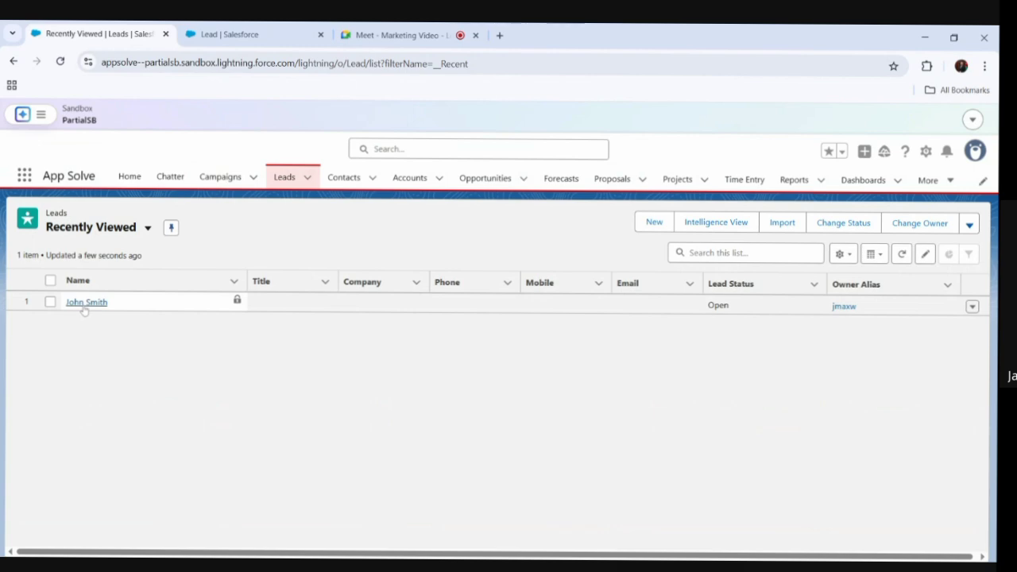
pyautogui.click(84, 303)
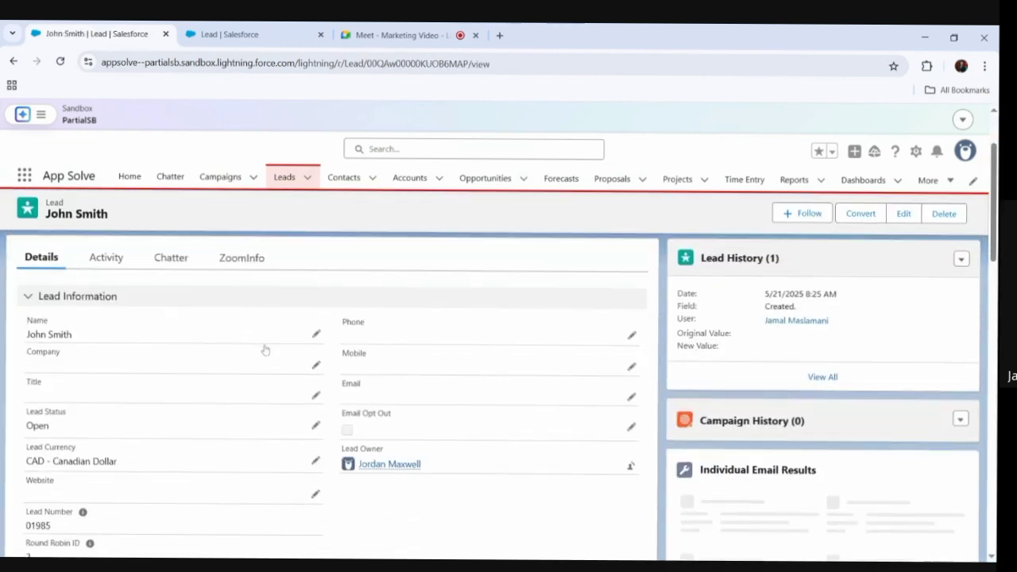
pyautogui.scroll(-7, 265, 350)
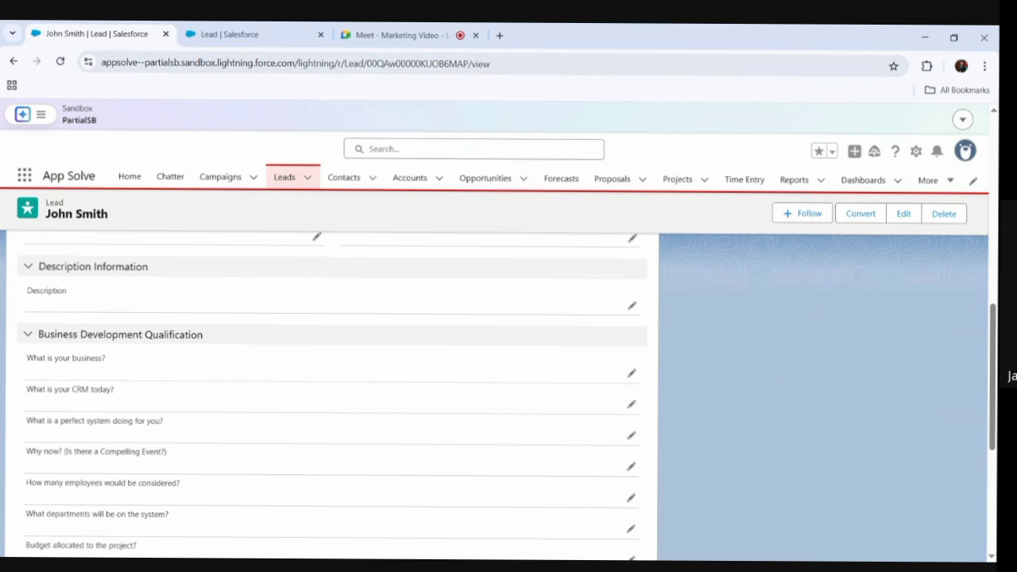
pyautogui.moveTo(27, 359); pyautogui.dragTo(110, 361)
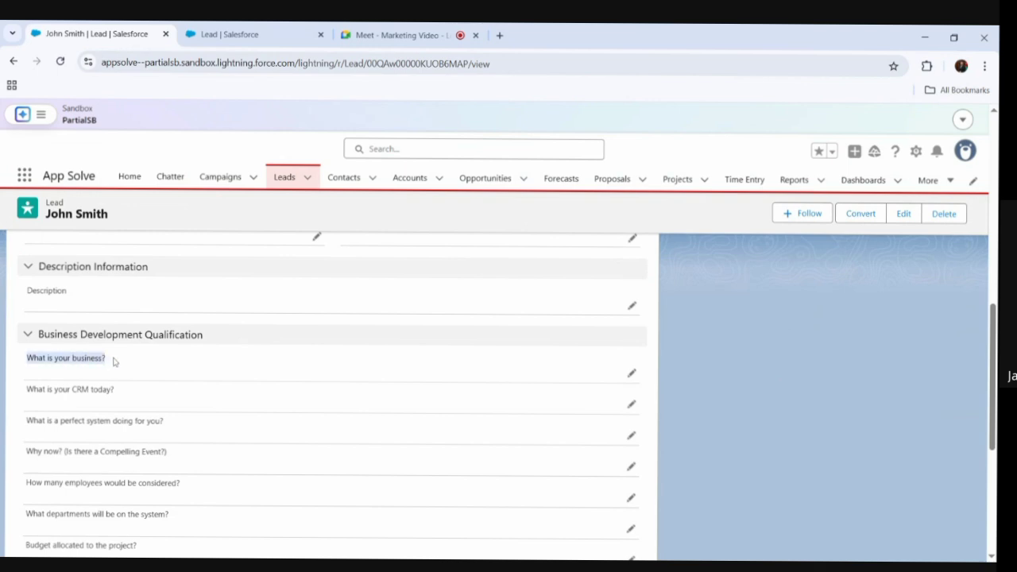